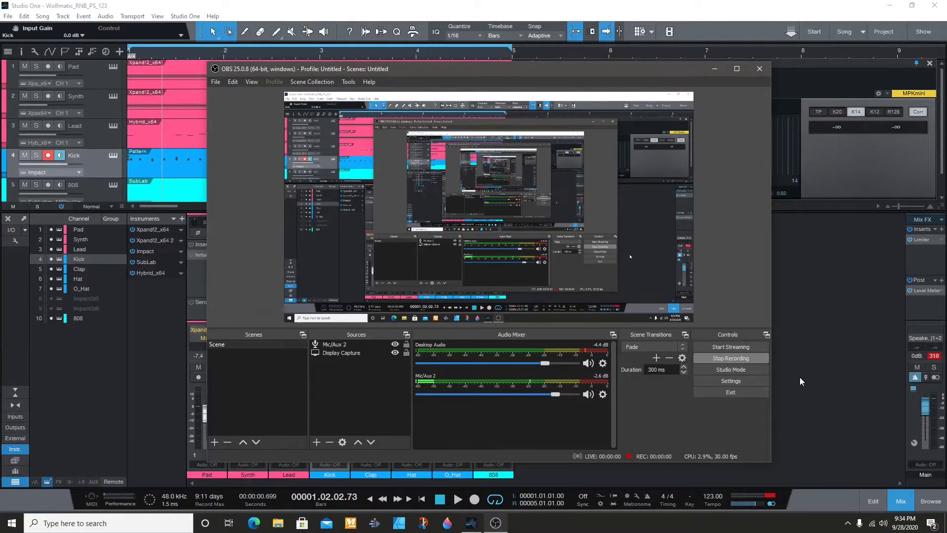
Step: Bring the Studio One song window, with its mixer and Level Meter, in front of OBS
{"action": "left_click", "coordinate": [800, 377]}
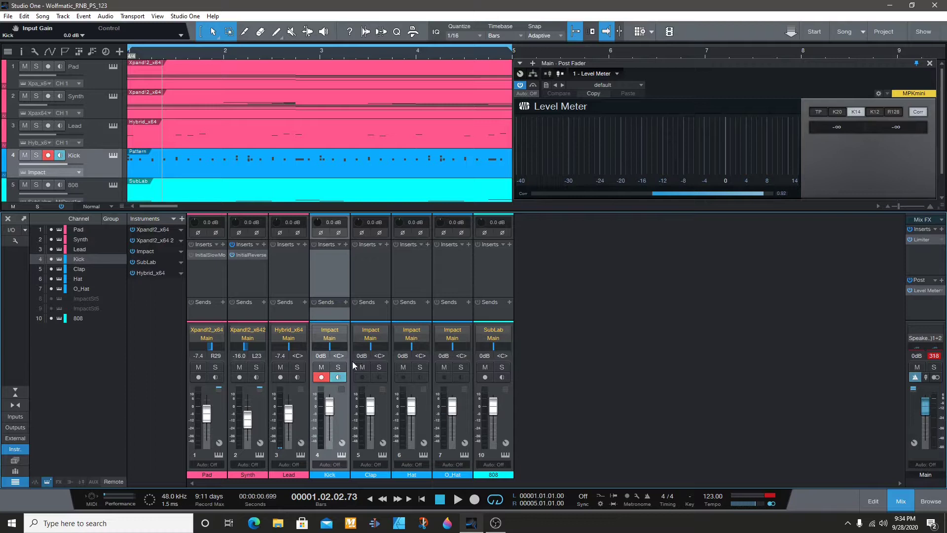
Step: Solo the Kick channel, start playback and switch the Level Meter to the K12 scale
{"action": "left_click", "coordinate": [339, 366]}
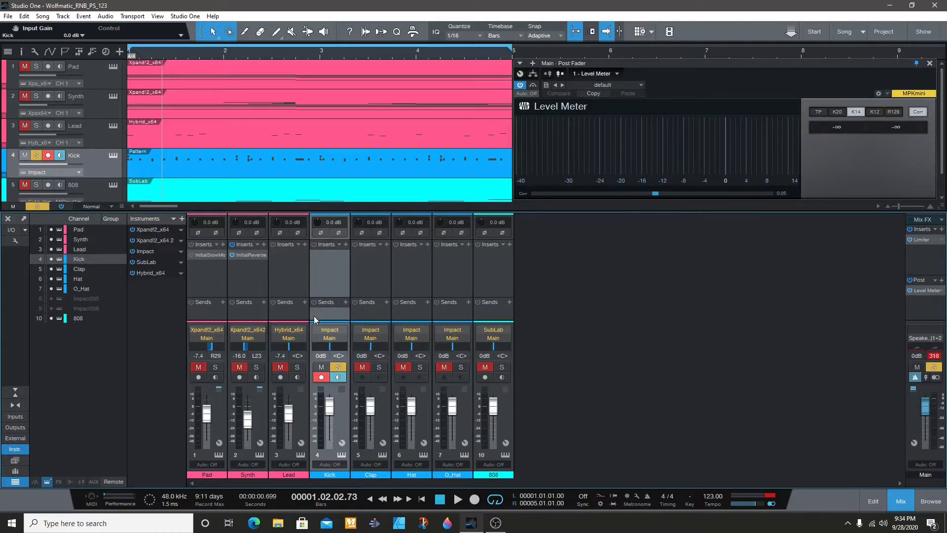
{"action": "key", "text": "space"}
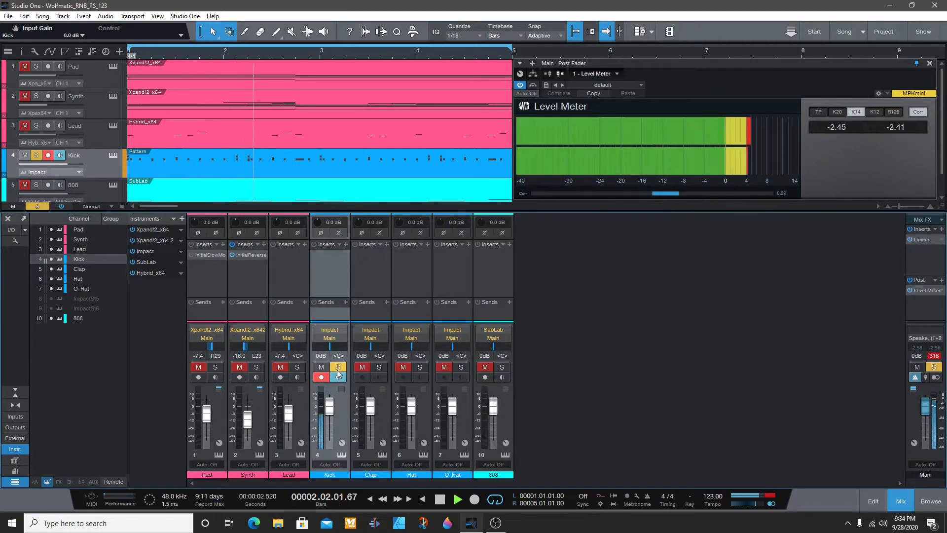
{"action": "left_click", "coordinate": [876, 113]}
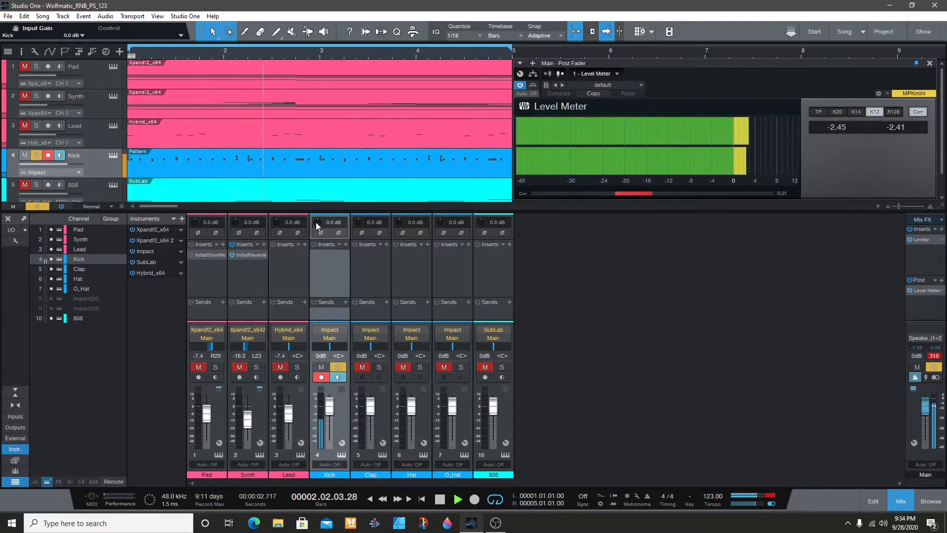
Step: Trim the Kick's input gain to -4.1 dB
{"action": "left_click_drag", "start_coordinate": [316, 222], "coordinate": [316, 232]}
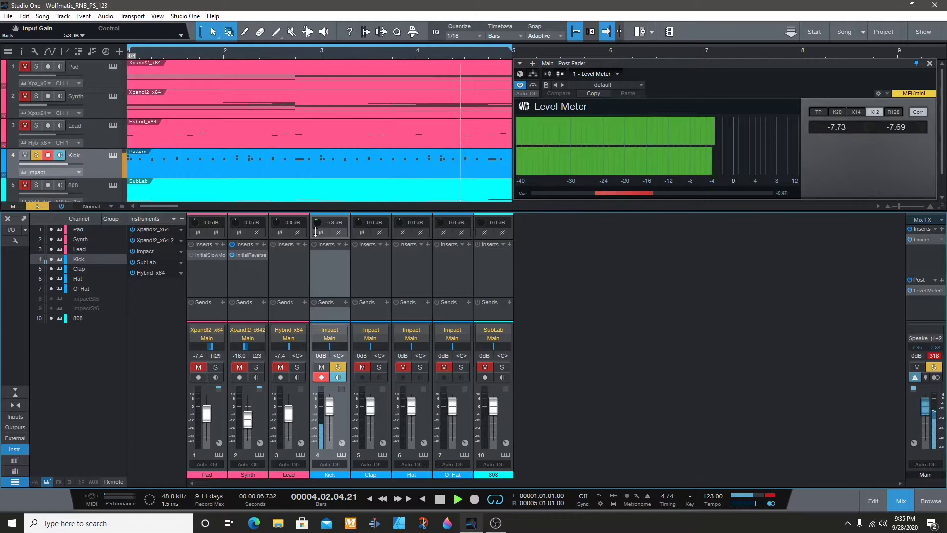
{"action": "left_click_drag", "start_coordinate": [316, 223], "coordinate": [317, 226]}
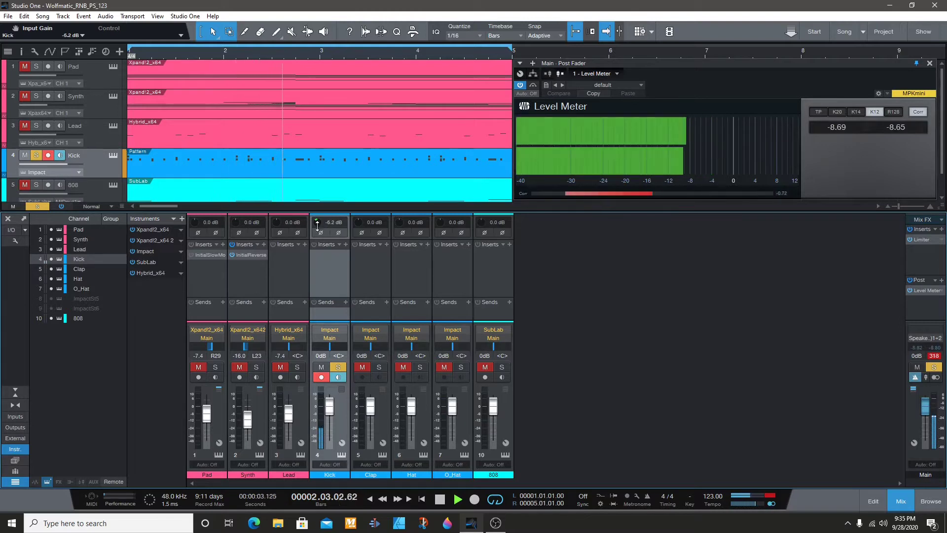
{"action": "left_click_drag", "start_coordinate": [317, 226], "coordinate": [315, 221]}
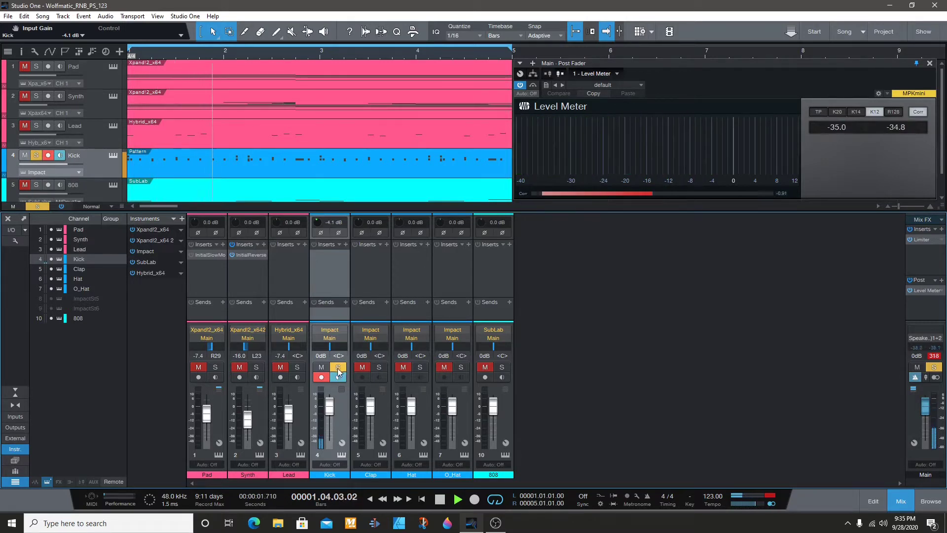
Step: Solo Clap, Hat and O_Hat, trimming Clap's input gain to -5.8 dB and Hat's to -12.2 dB
{"action": "left_click", "coordinate": [379, 367]}
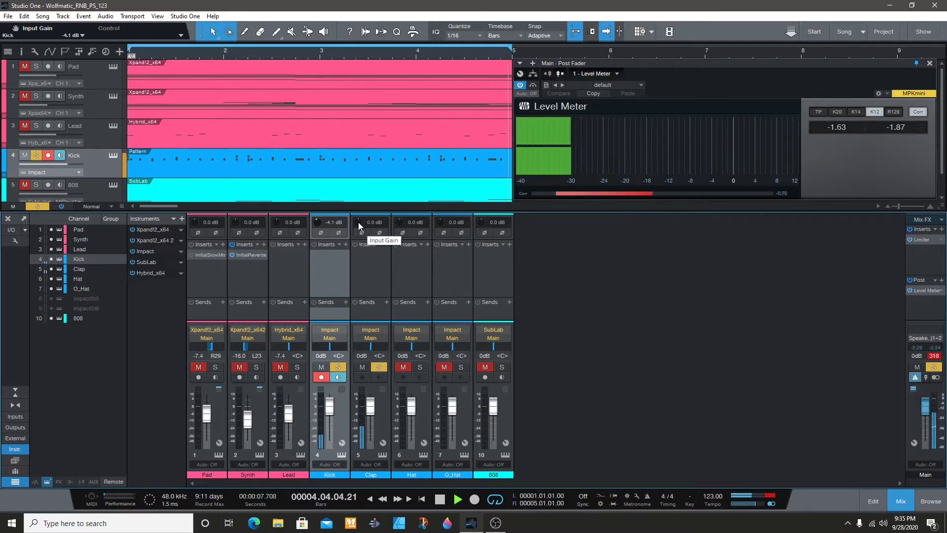
{"action": "left_click_drag", "start_coordinate": [358, 222], "coordinate": [355, 232]}
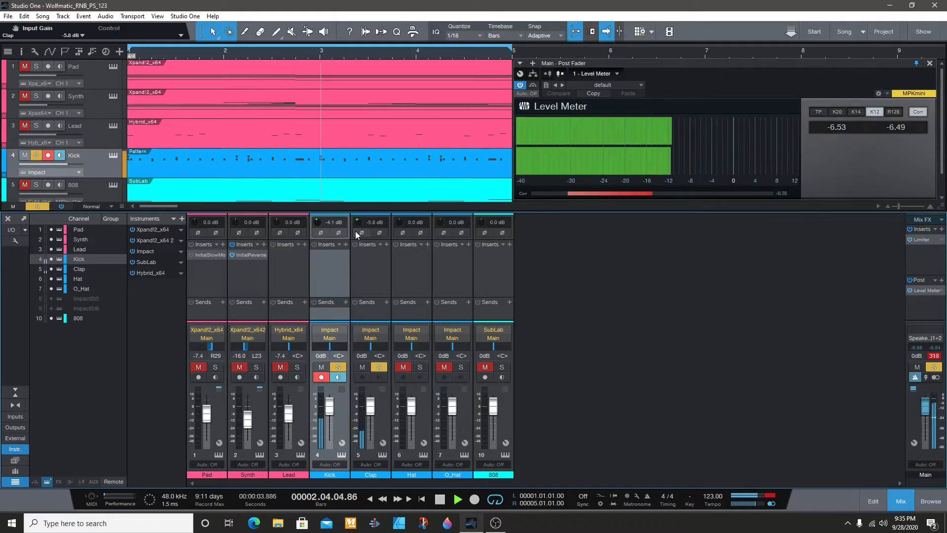
{"action": "left_click", "coordinate": [420, 368]}
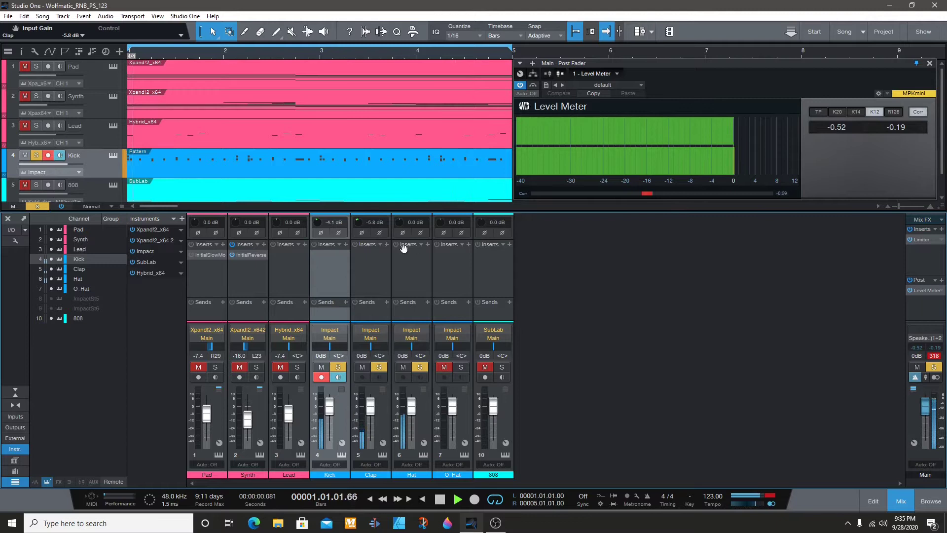
{"action": "left_click_drag", "start_coordinate": [400, 223], "coordinate": [400, 231]}
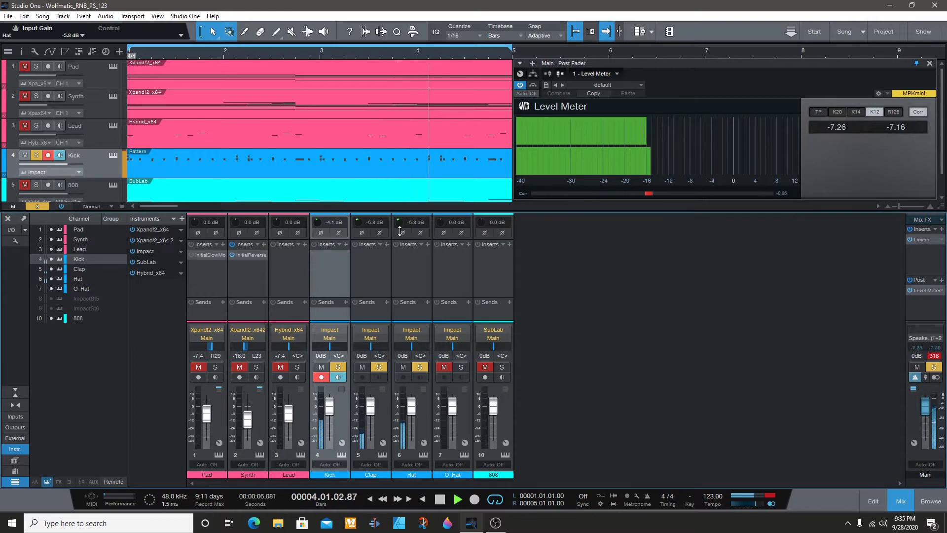
{"action": "left_click_drag", "start_coordinate": [400, 232], "coordinate": [400, 246]}
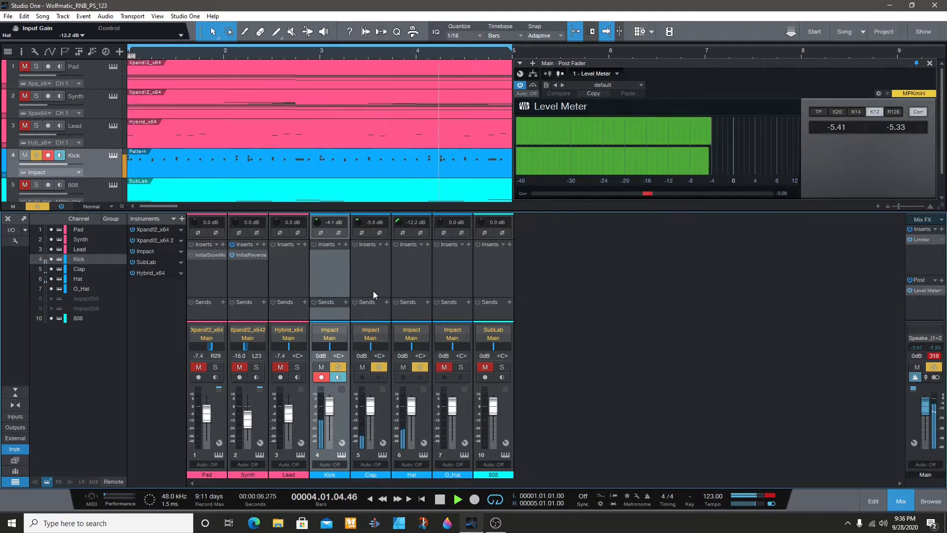
{"action": "left_click", "coordinate": [461, 367]}
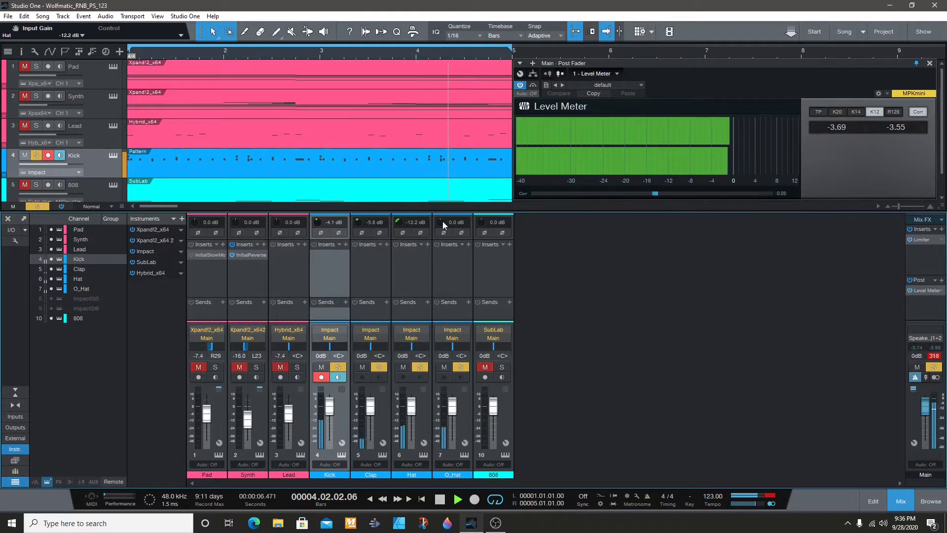
{"action": "left_click", "coordinate": [15, 241]}
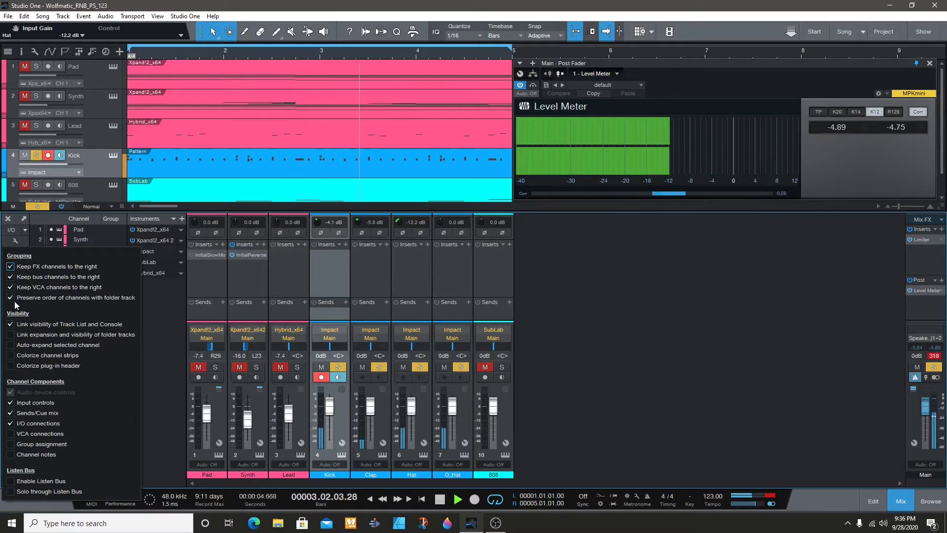
{"action": "left_click", "coordinate": [10, 402]}
{"action": "left_click", "coordinate": [10, 403]}
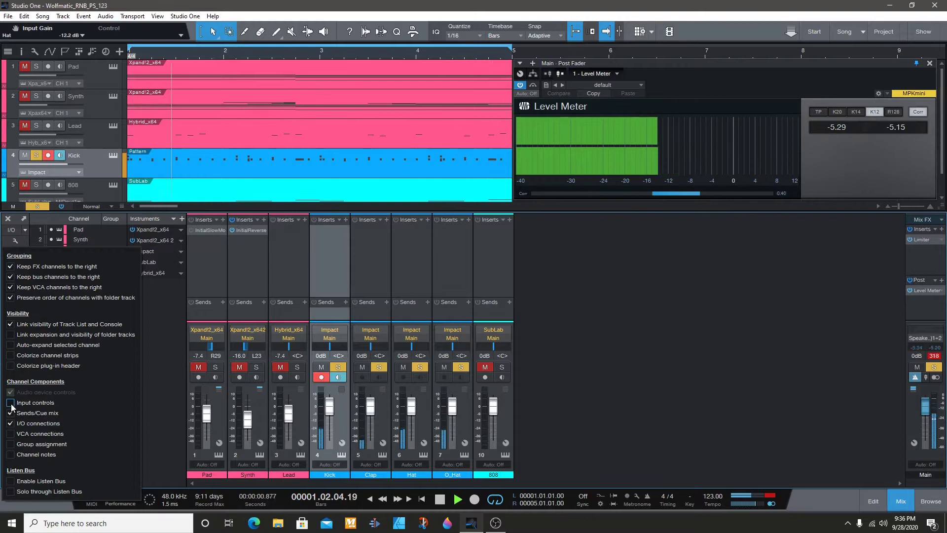
{"action": "left_click", "coordinate": [452, 274]}
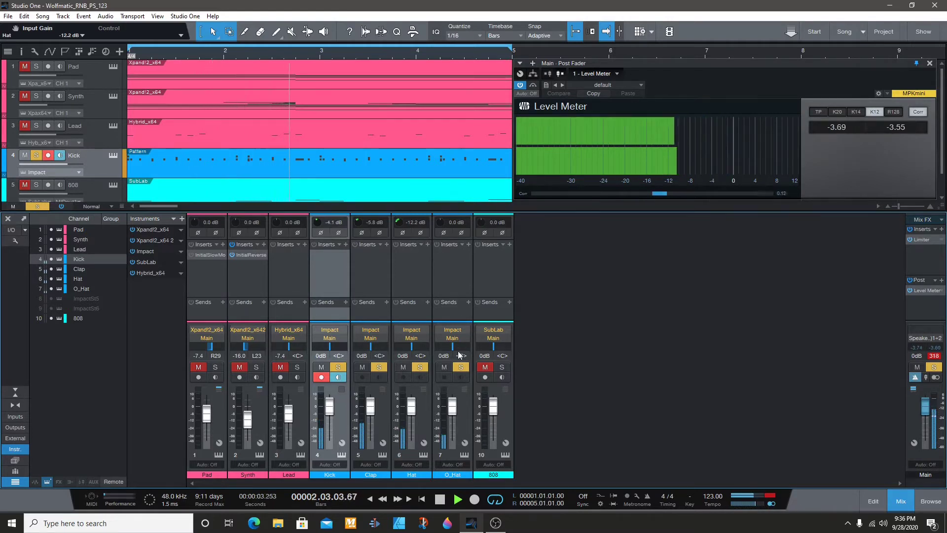
Step: Lower the O_Hat input gain to -6.0 dB, leaving the Main bus peaking near -4.2 dB
{"action": "mouse_move", "coordinate": [441, 221]}
{"action": "left_mouse_down"}
{"action": "mouse_move", "coordinate": [442, 246]}
{"action": "mouse_move", "coordinate": [433, 228]}
{"action": "left_mouse_up"}
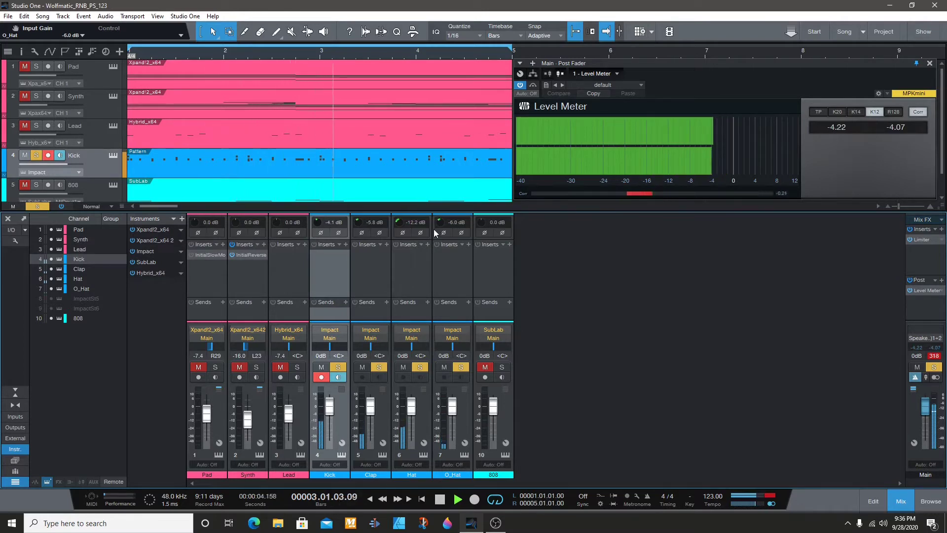
Step: Unsolo O_Hat, Hat and Clap, and solo the 808 channel
{"action": "left_click", "coordinate": [461, 367]}
{"action": "left_click", "coordinate": [420, 367]}
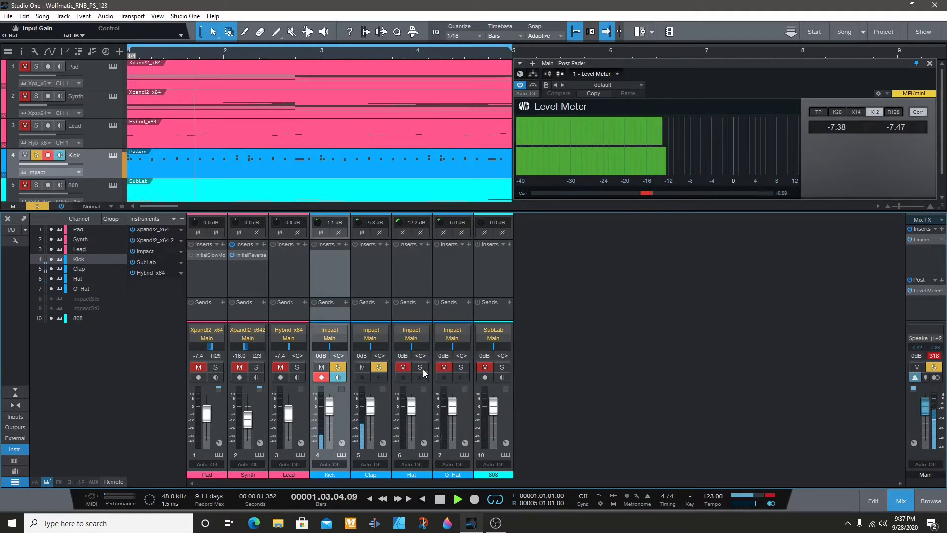
{"action": "left_click", "coordinate": [379, 368]}
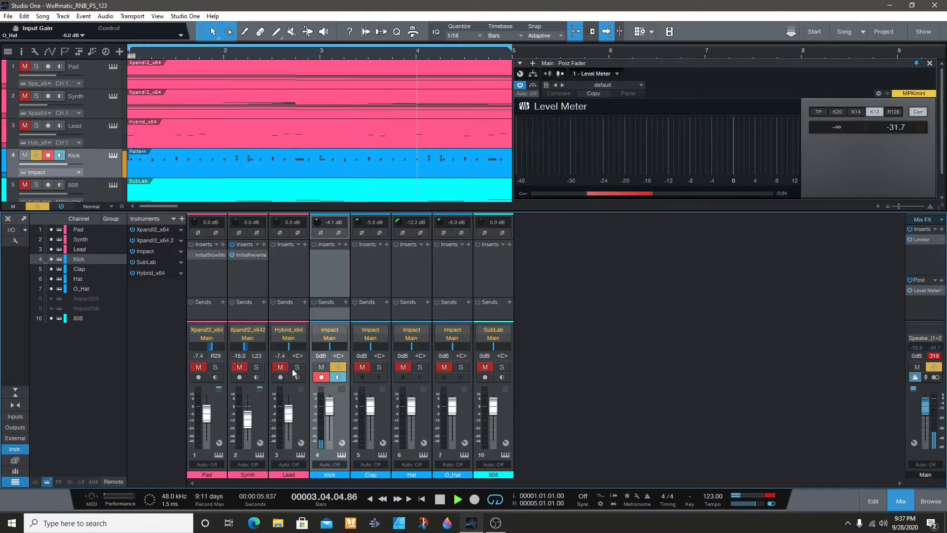
{"action": "left_click", "coordinate": [501, 367]}
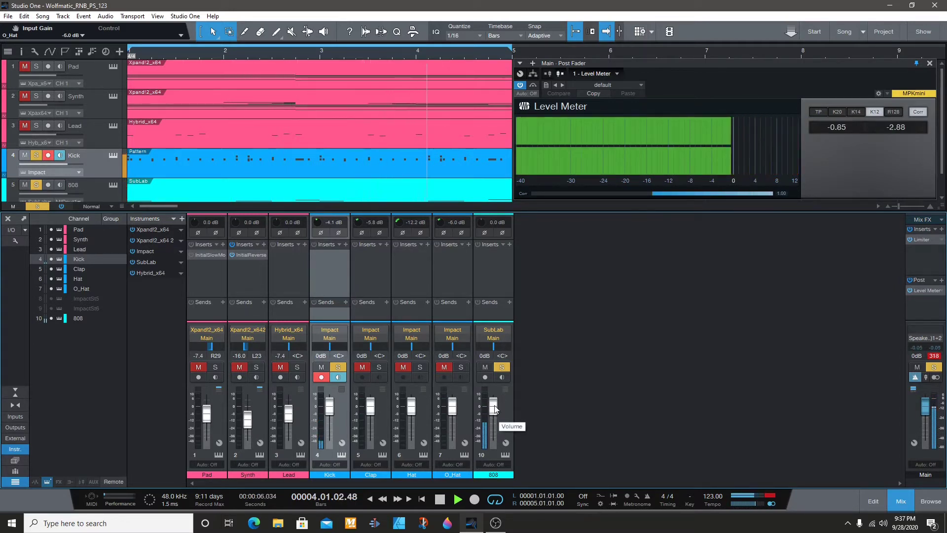
Step: Trim the 808's input gain to -17.3 dB
{"action": "left_click_drag", "start_coordinate": [483, 221], "coordinate": [480, 250]}
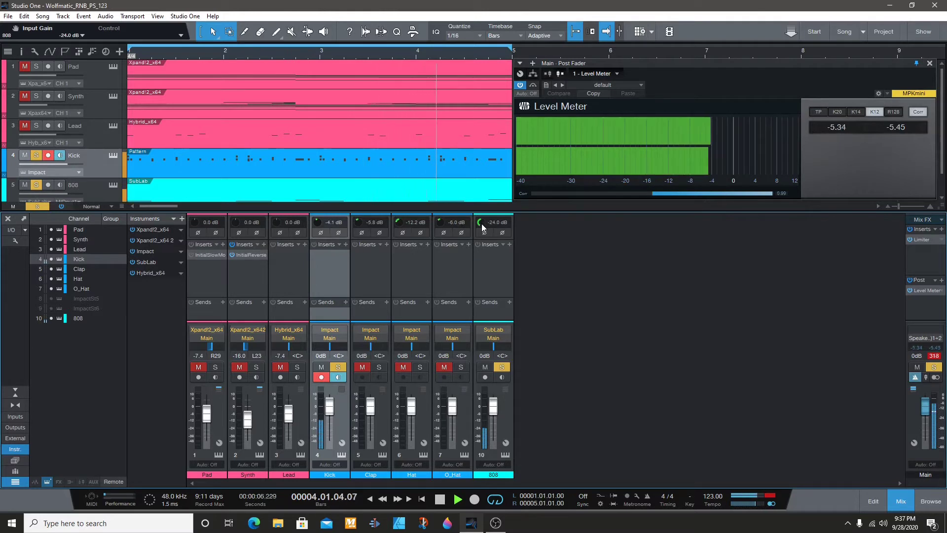
{"action": "left_click_drag", "start_coordinate": [481, 223], "coordinate": [468, 195]}
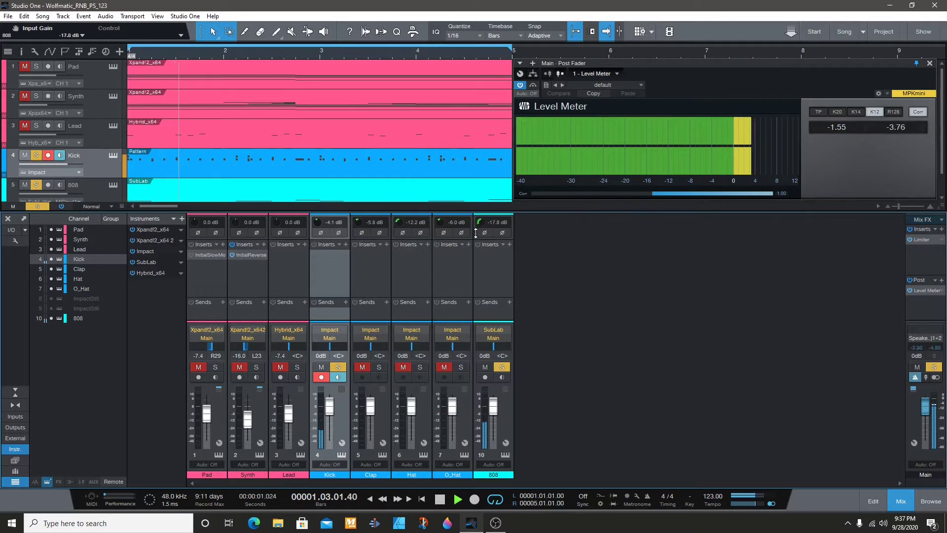
{"action": "left_click_drag", "start_coordinate": [475, 233], "coordinate": [463, 272]}
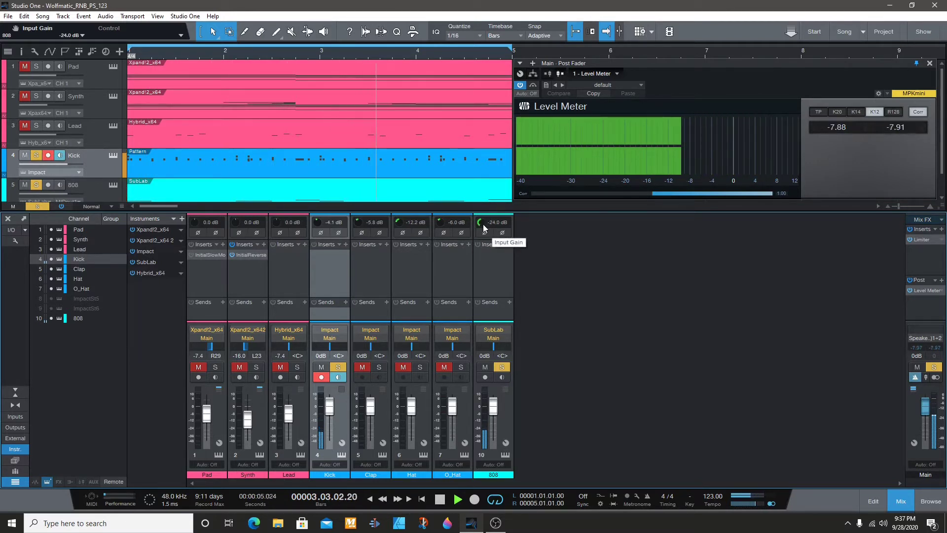
{"action": "left_click_drag", "start_coordinate": [483, 224], "coordinate": [479, 211]}
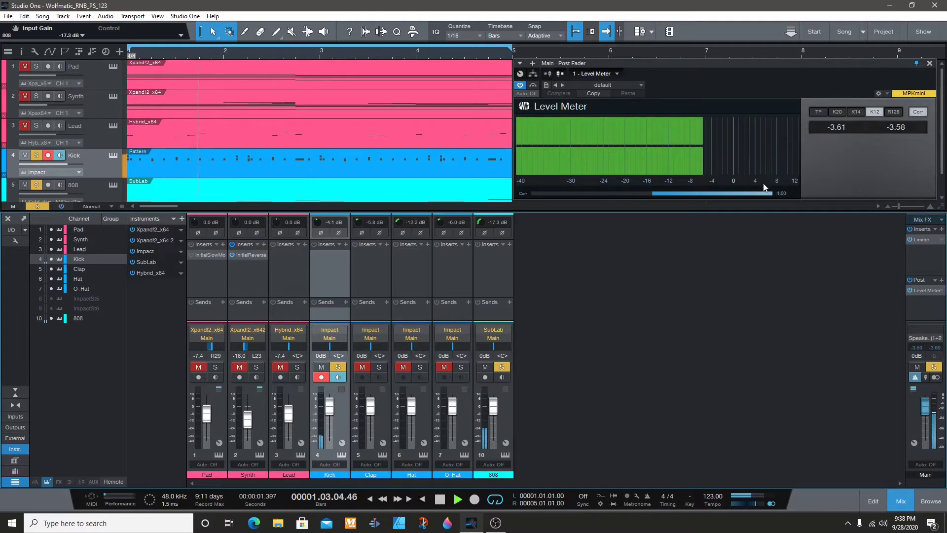
Step: Reopen the Level Meter from the Main bus Post insert and record-arm the Lead channel
{"action": "left_click", "coordinate": [929, 64]}
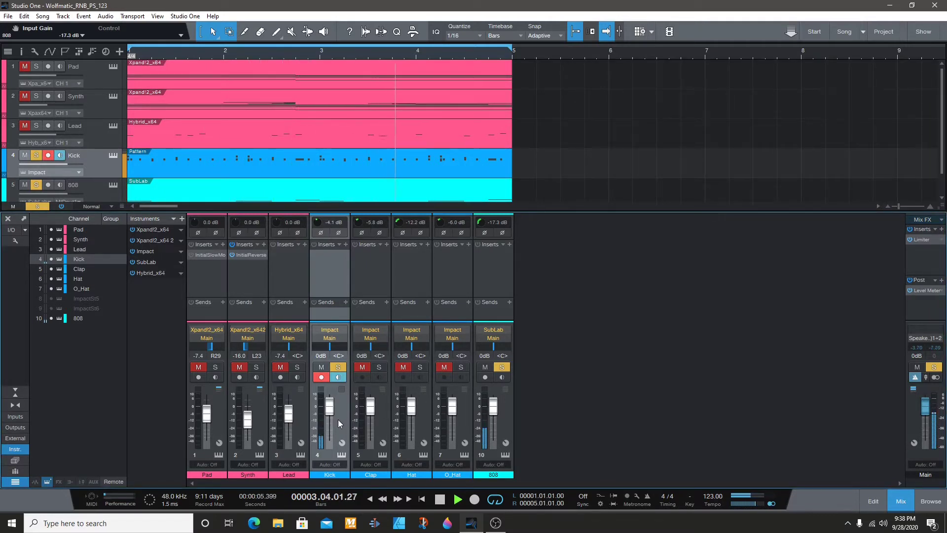
{"action": "left_click", "coordinate": [921, 291]}
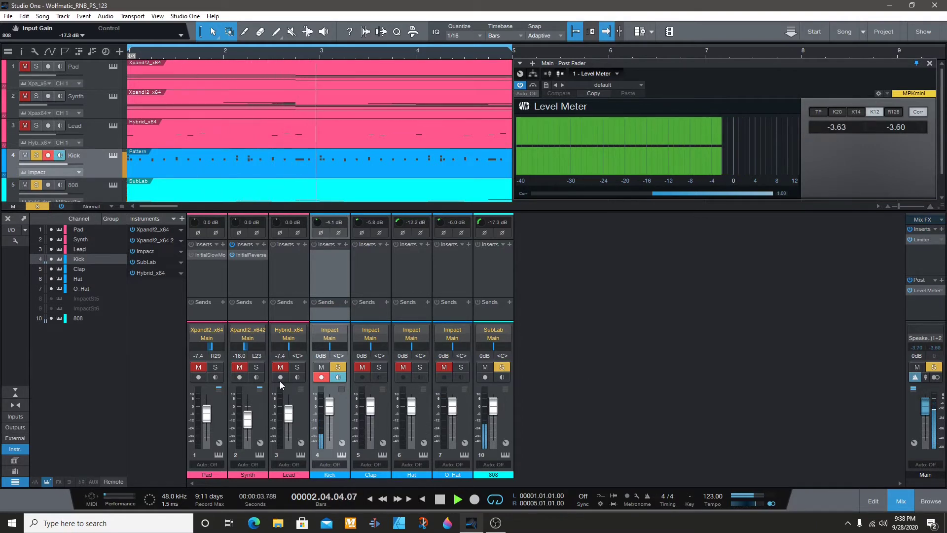
{"action": "left_click", "coordinate": [298, 425]}
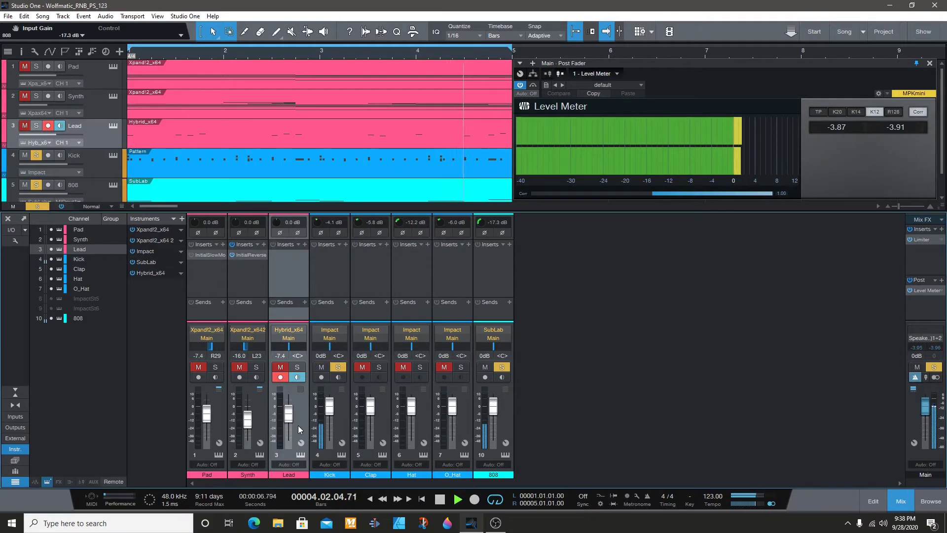
Step: Solo Lead, unsolo 808, and lower Lead's input gain to -6.7 dB
{"action": "left_click", "coordinate": [295, 368]}
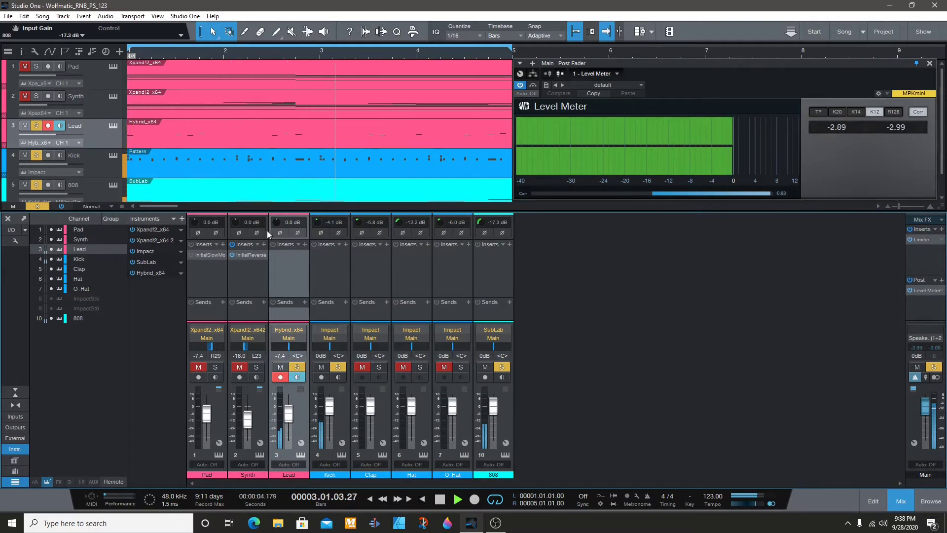
{"action": "left_click", "coordinate": [501, 368]}
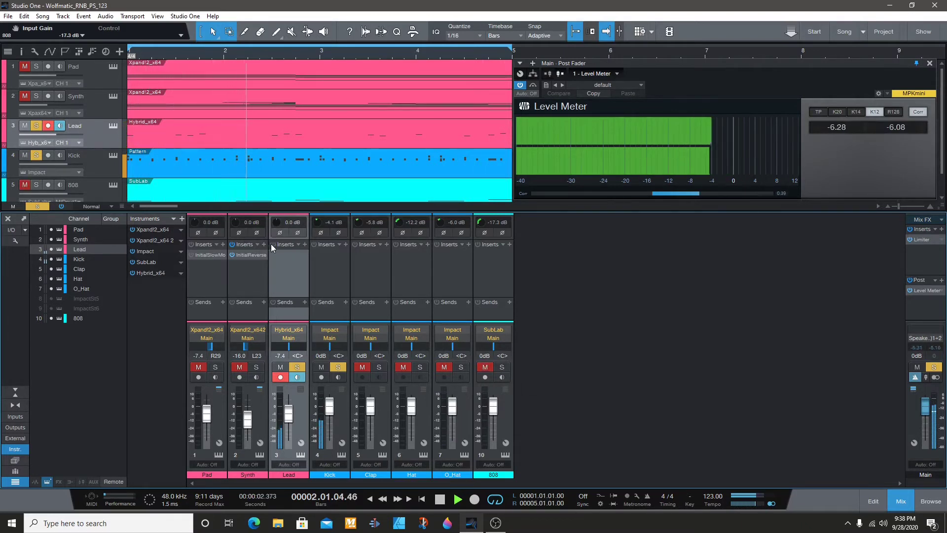
{"action": "left_click_drag", "start_coordinate": [276, 220], "coordinate": [275, 233]}
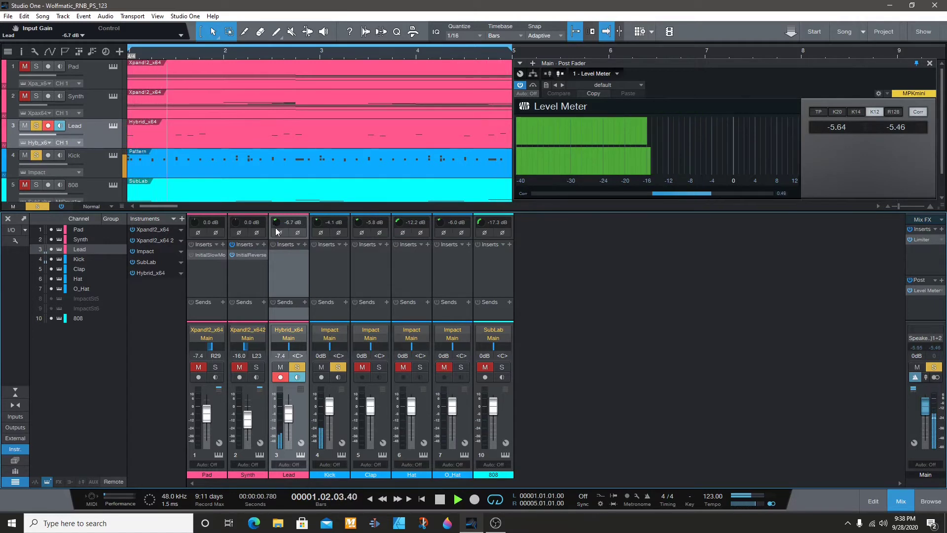
Step: Unsolo Kick and set the Synth channel's volume to 0 dB
{"action": "left_click", "coordinate": [338, 368]}
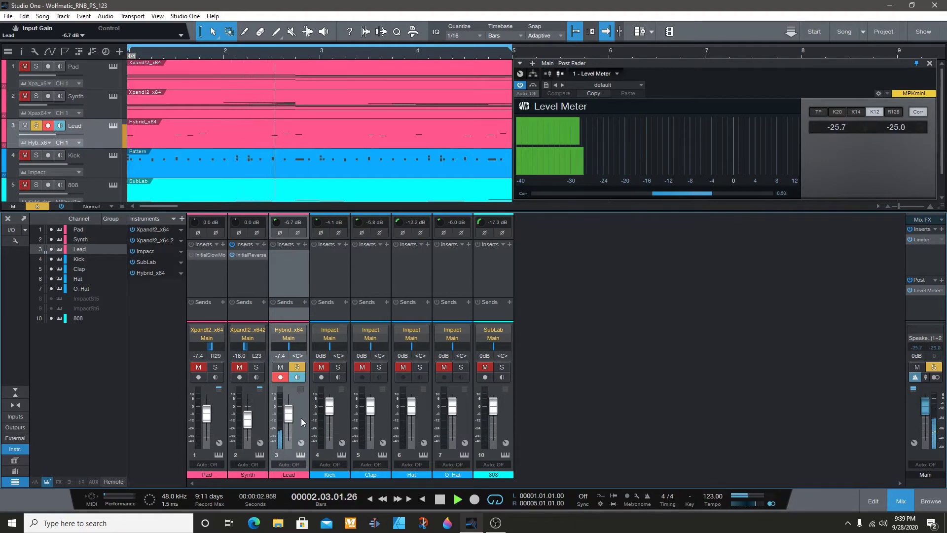
{"action": "left_click", "coordinate": [261, 422]}
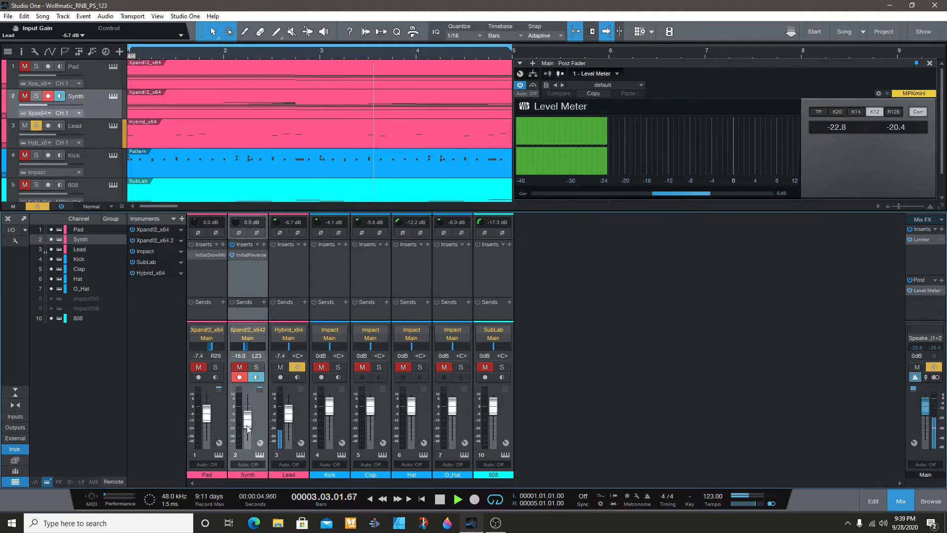
{"action": "left_click", "coordinate": [242, 356]}
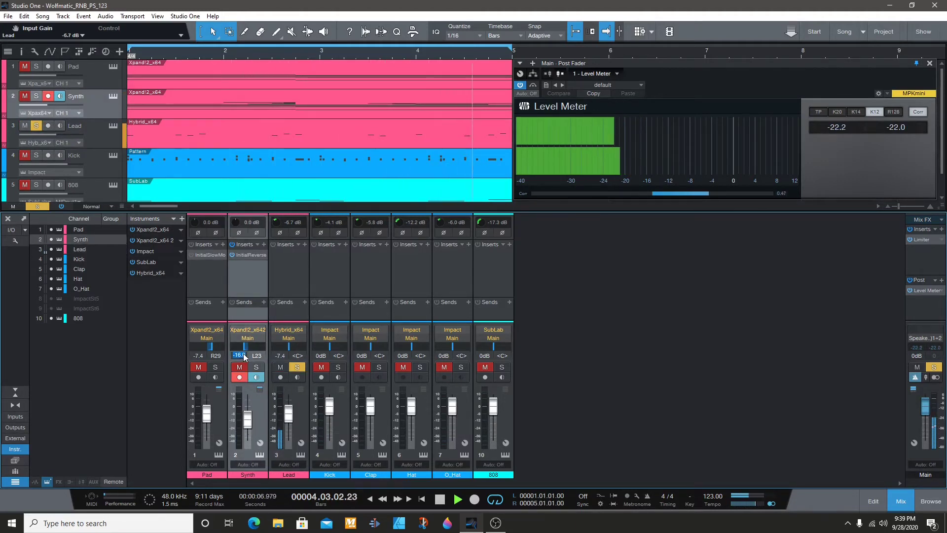
{"action": "type", "text": "0"}
{"action": "key", "text": "Return"}
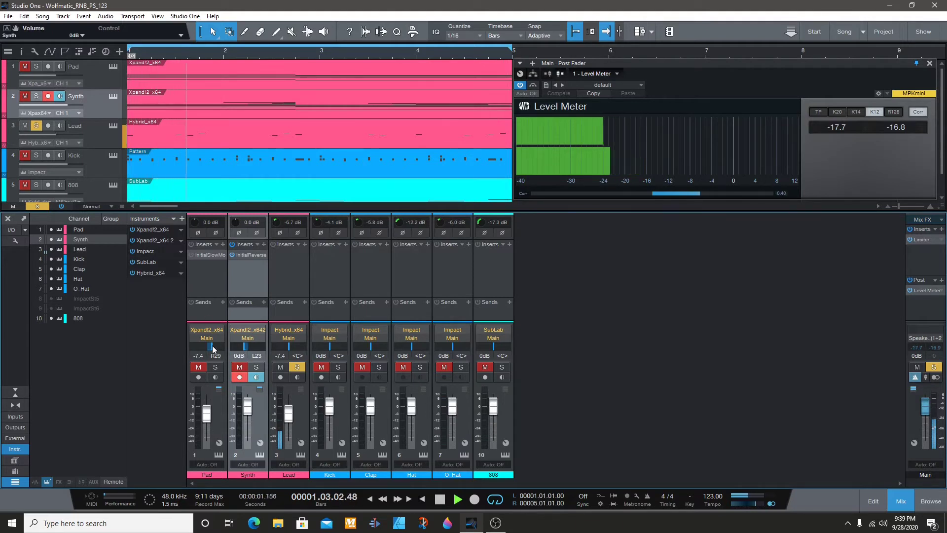
Step: Set the Pad channel's volume to 0 dB and solo Synth
{"action": "left_click", "coordinate": [199, 361]}
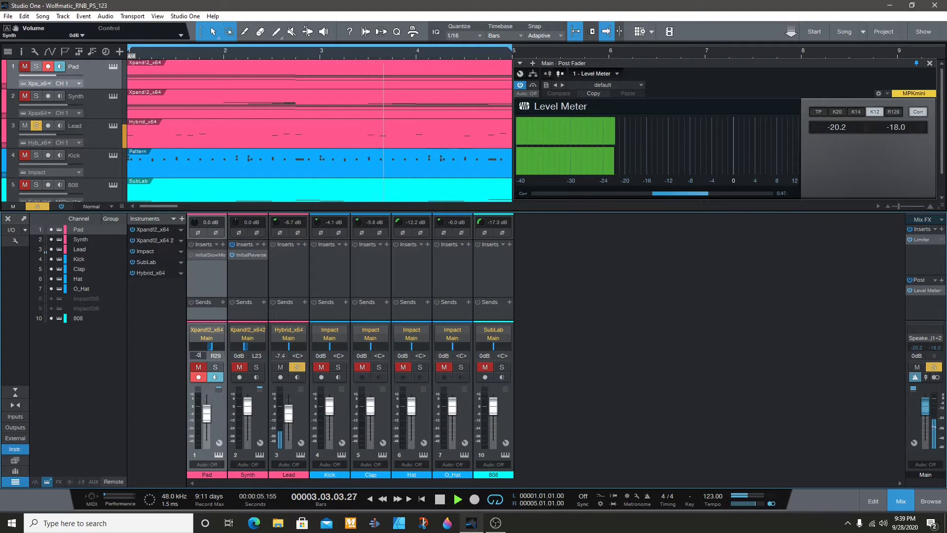
{"action": "type", "text": "0"}
{"action": "key", "text": "Return"}
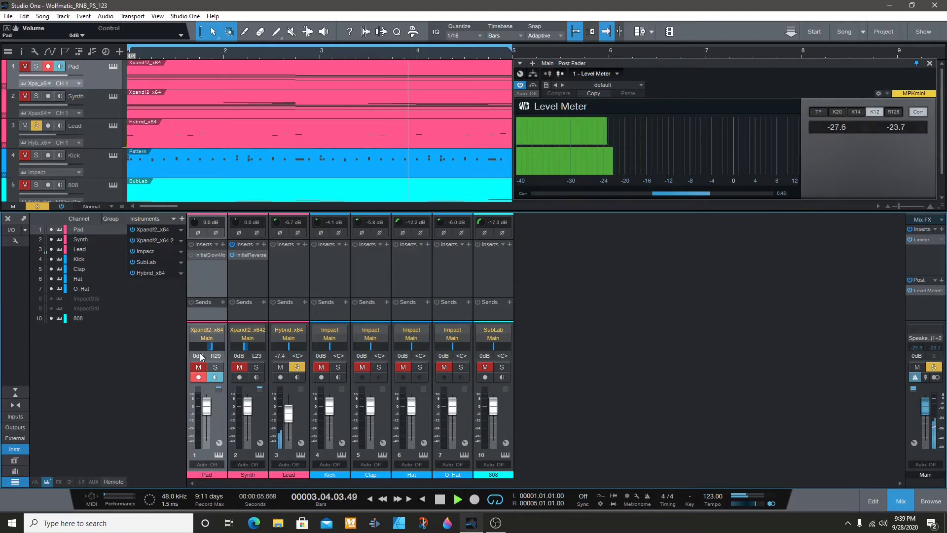
{"action": "left_click", "coordinate": [257, 367]}
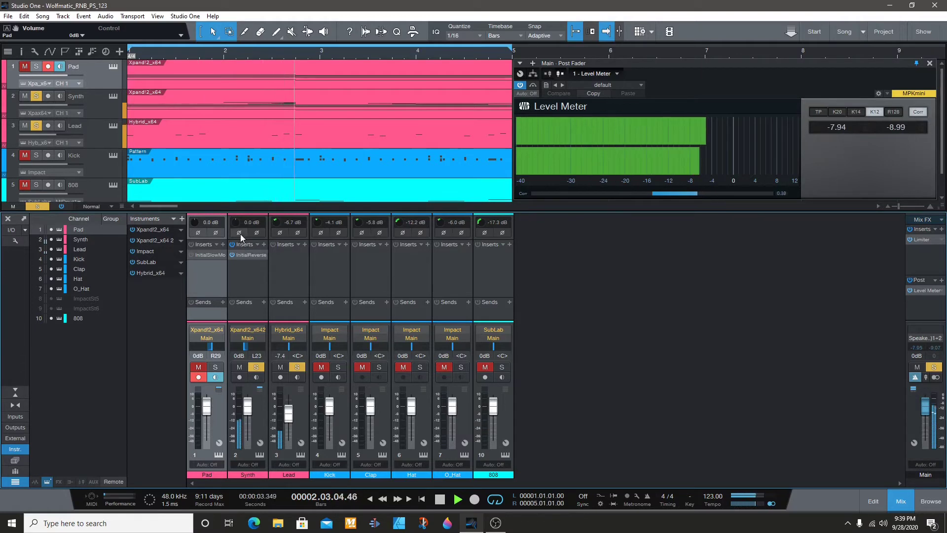
Step: Pull the Synth input gain down to -21.4 dB
{"action": "left_click_drag", "start_coordinate": [235, 223], "coordinate": [235, 267]}
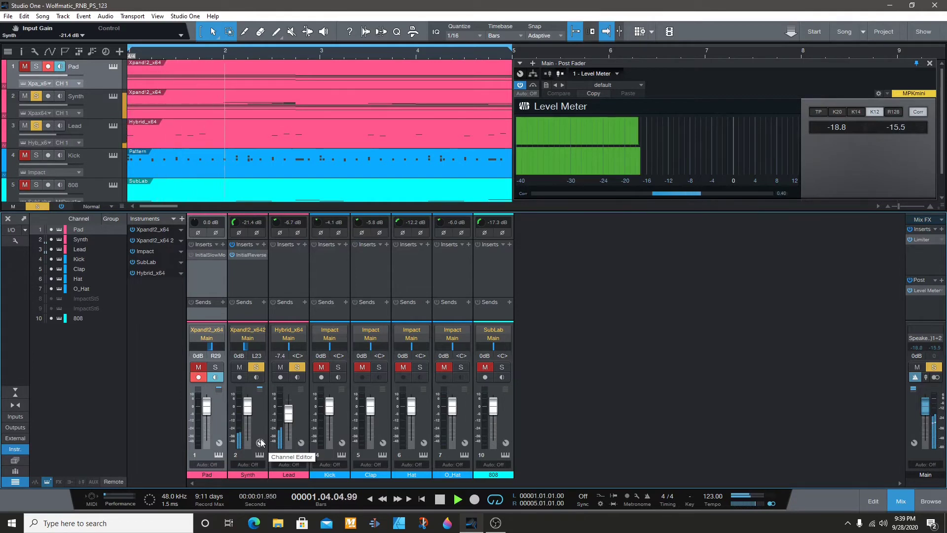
Step: Solo Pad and Kick and trim Pad's input gain to -17.0 dB
{"action": "left_click", "coordinate": [215, 368]}
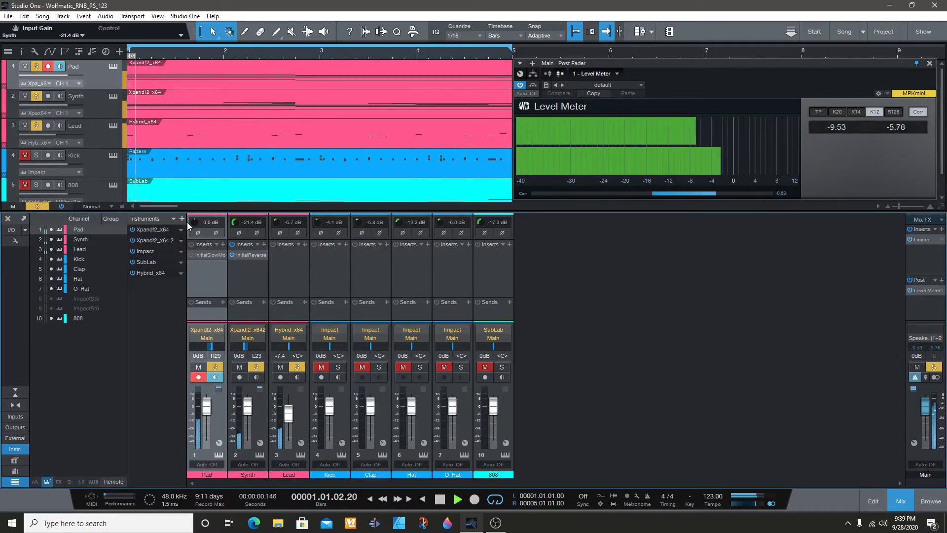
{"action": "left_click_drag", "start_coordinate": [192, 223], "coordinate": [192, 242]}
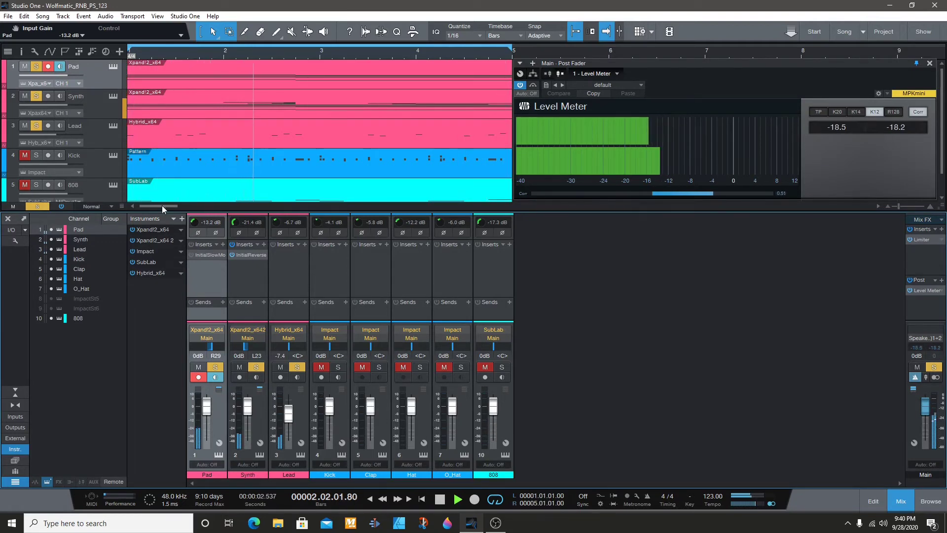
{"action": "left_click", "coordinate": [338, 367]}
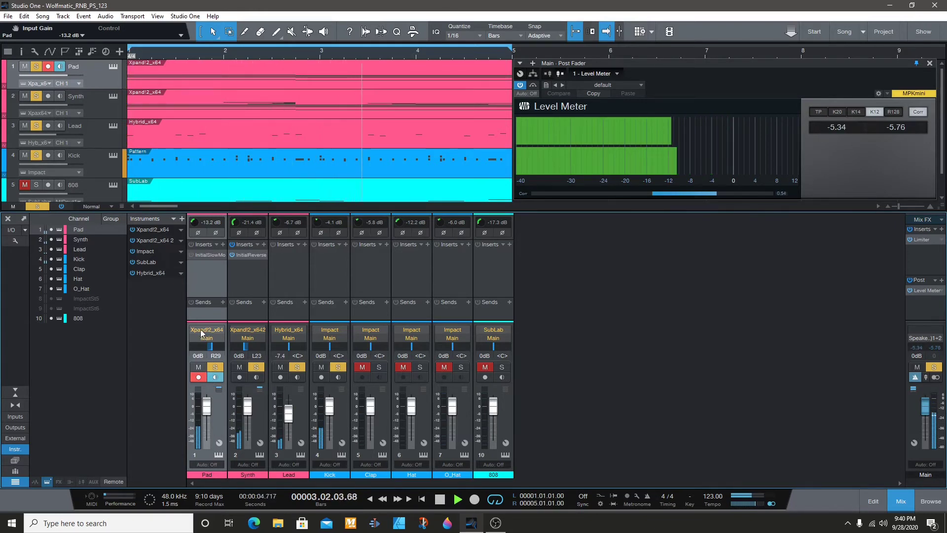
{"action": "left_click_drag", "start_coordinate": [193, 223], "coordinate": [186, 226]}
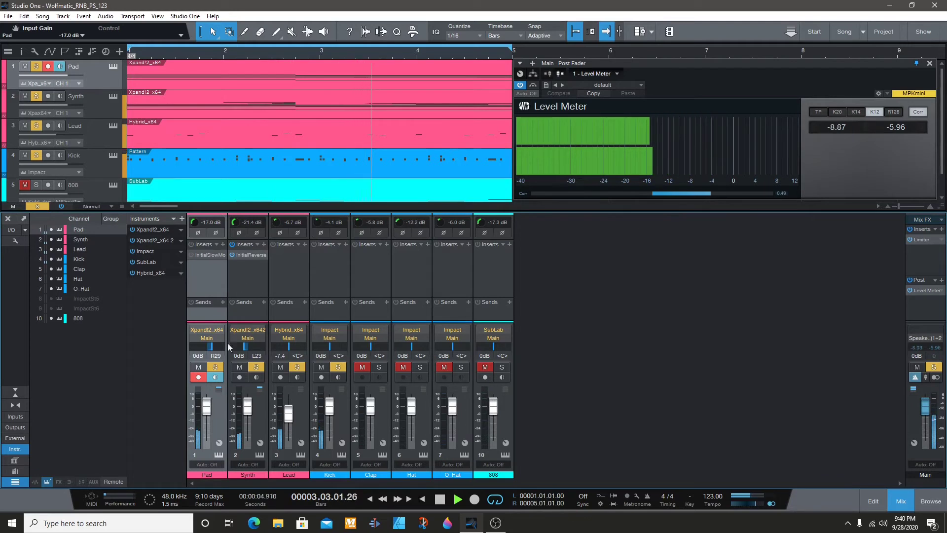
Step: Lower Synth's input gain to -22.8 dB and raise Lead's to -6.2 dB
{"action": "left_click_drag", "start_coordinate": [236, 223], "coordinate": [235, 227]}
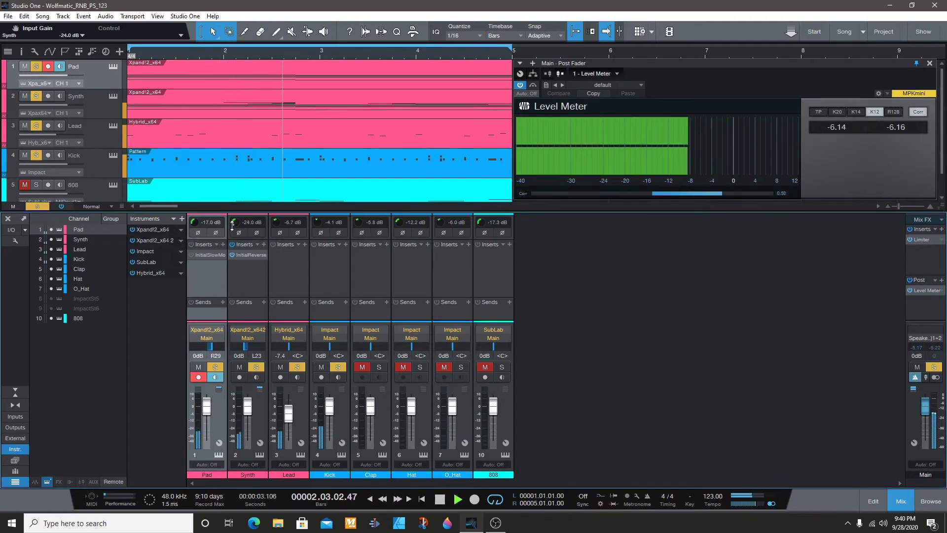
{"action": "scroll", "coordinate": [228, 223], "scroll_direction": "up", "scroll_amount": 2}
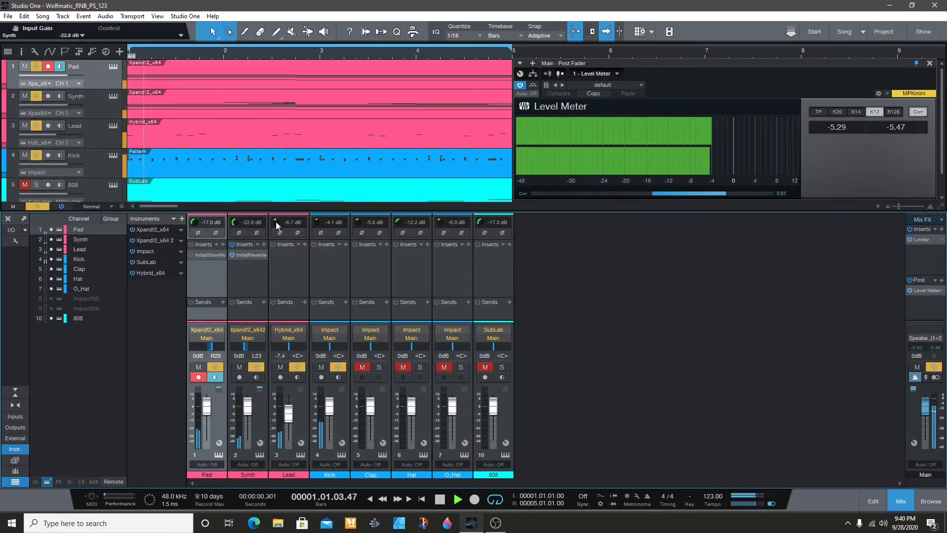
{"action": "scroll", "coordinate": [274, 222], "scroll_direction": "up", "scroll_amount": 1}
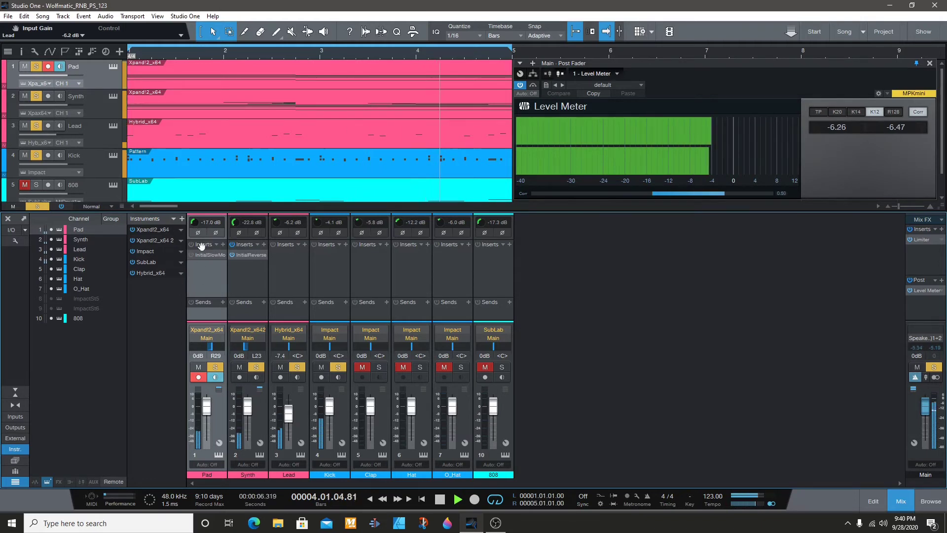
Step: Unsolo the Kick, Lead, Synth and Pad channels so the whole mix plays
{"action": "left_click", "coordinate": [338, 367]}
{"action": "left_click", "coordinate": [297, 367]}
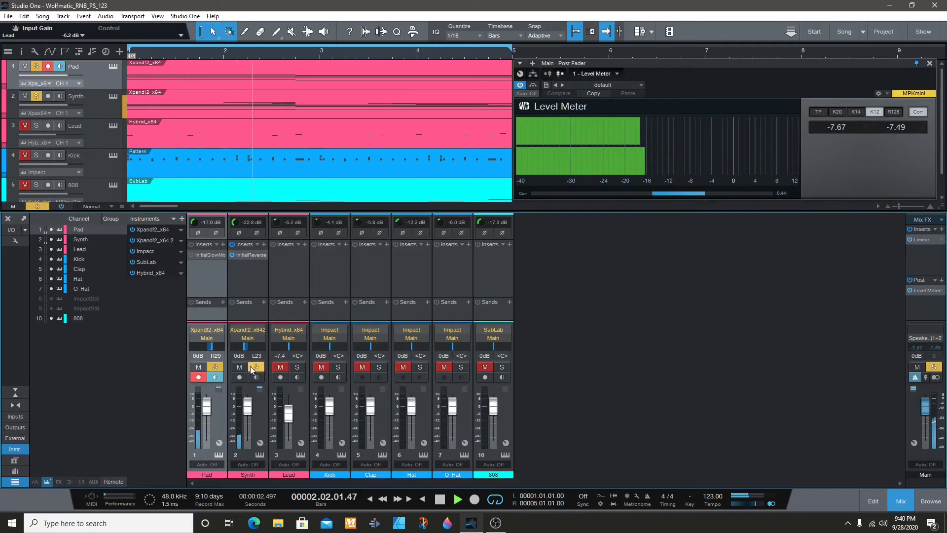
{"action": "left_click", "coordinate": [256, 366]}
{"action": "left_click", "coordinate": [215, 367]}
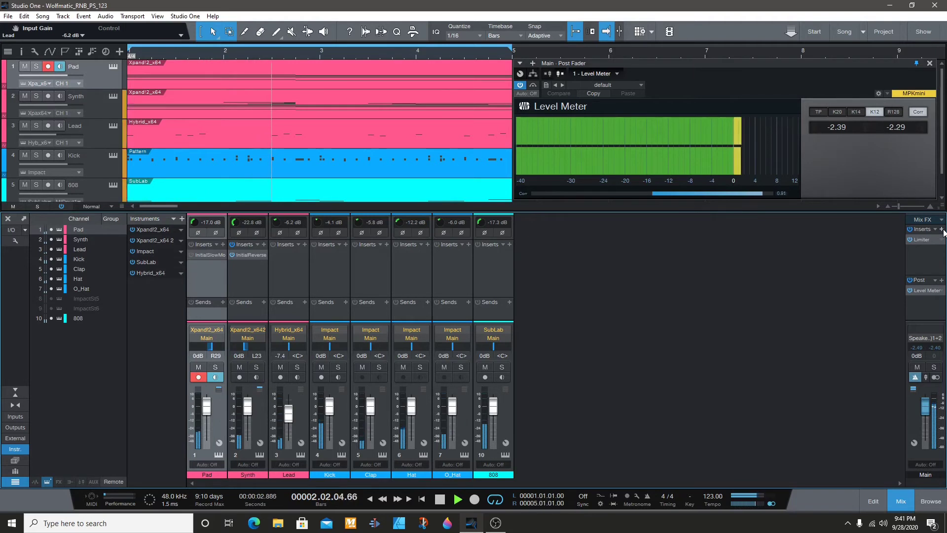
Step: Give the master Limiter² Normal attack and 6.48 dB input gain, then close its editor
{"action": "left_click", "coordinate": [930, 241]}
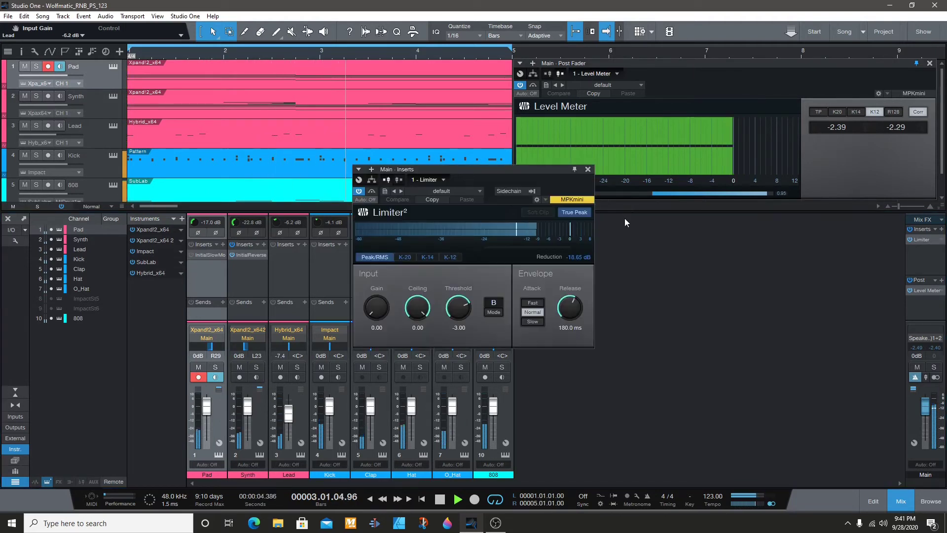
{"action": "left_click", "coordinate": [533, 312]}
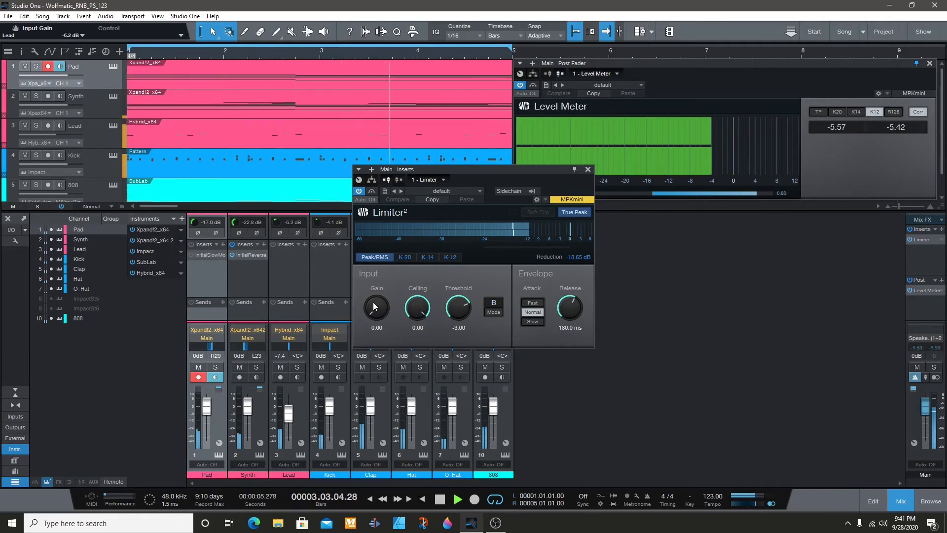
{"action": "left_click_drag", "start_coordinate": [374, 307], "coordinate": [365, 263]}
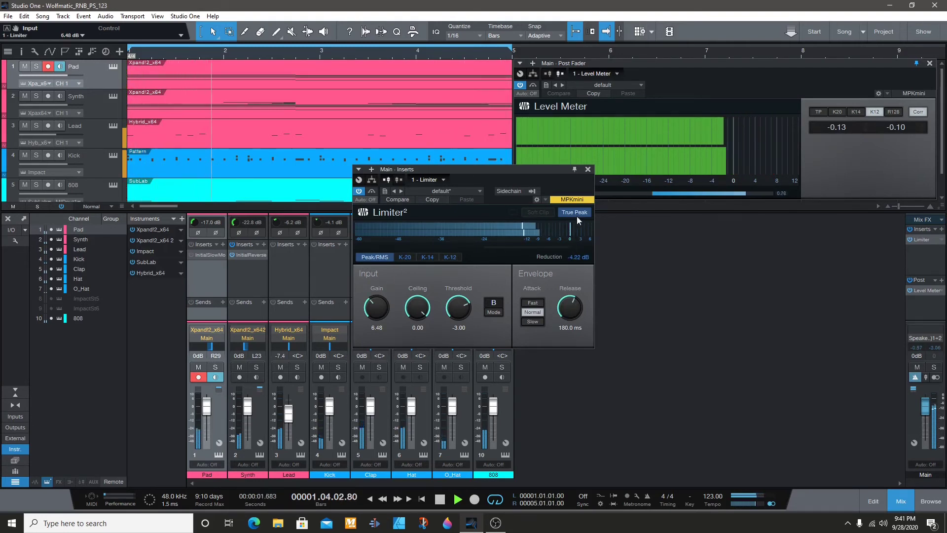
{"action": "left_click", "coordinate": [587, 173]}
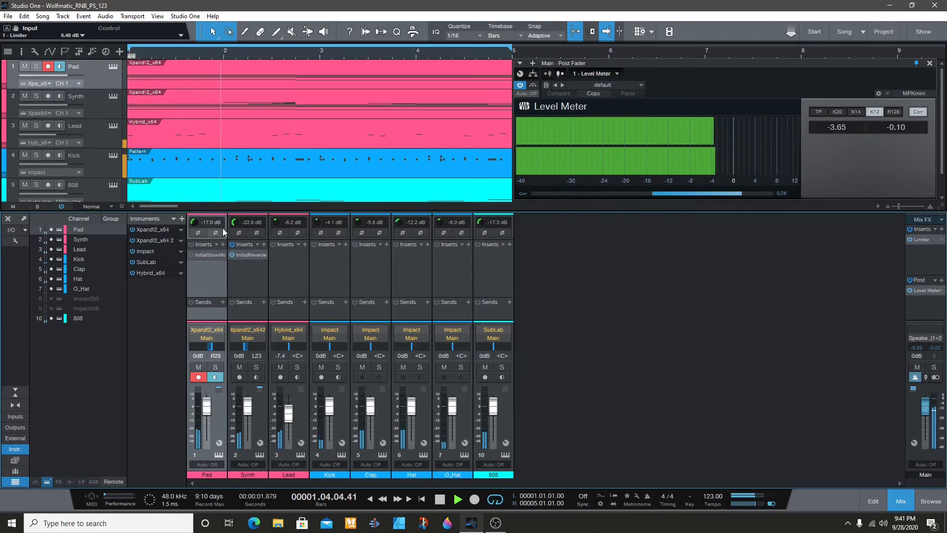
Step: Turn the Synth channel's Input Gain knob down to -24.0 dB
{"action": "scroll", "coordinate": [235, 226], "scroll_direction": "down", "scroll_amount": 2}
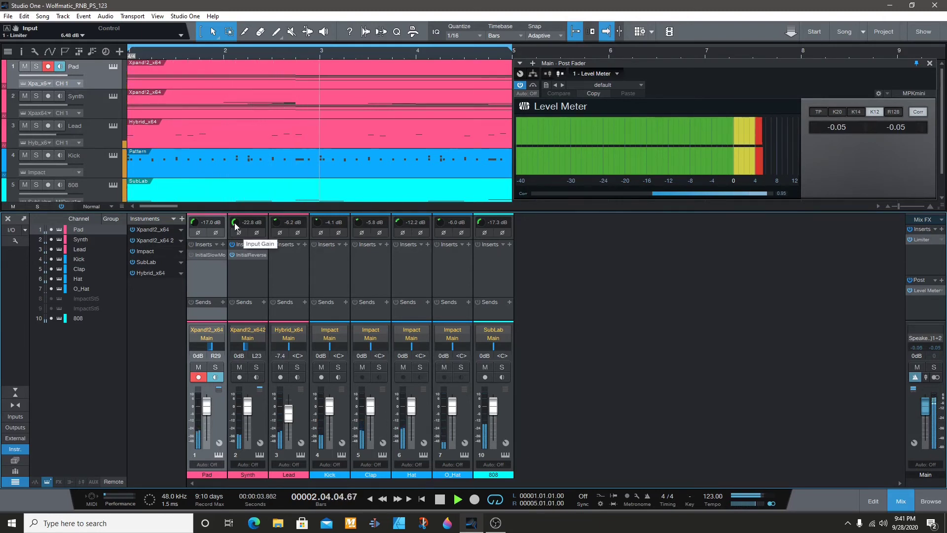